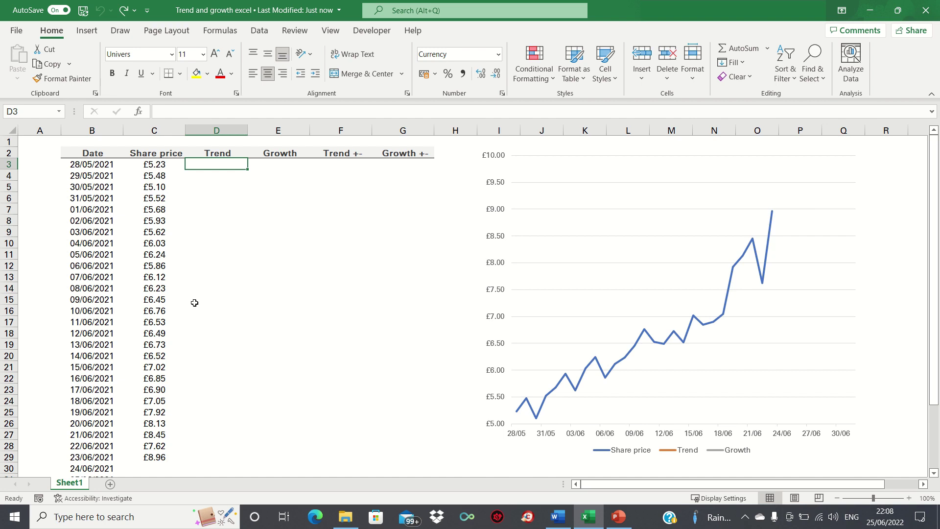
Enter =TREND(C3:C29) in D3 to calculate the linear trend of the share prices
{"action": "type", "text": "=TR"}
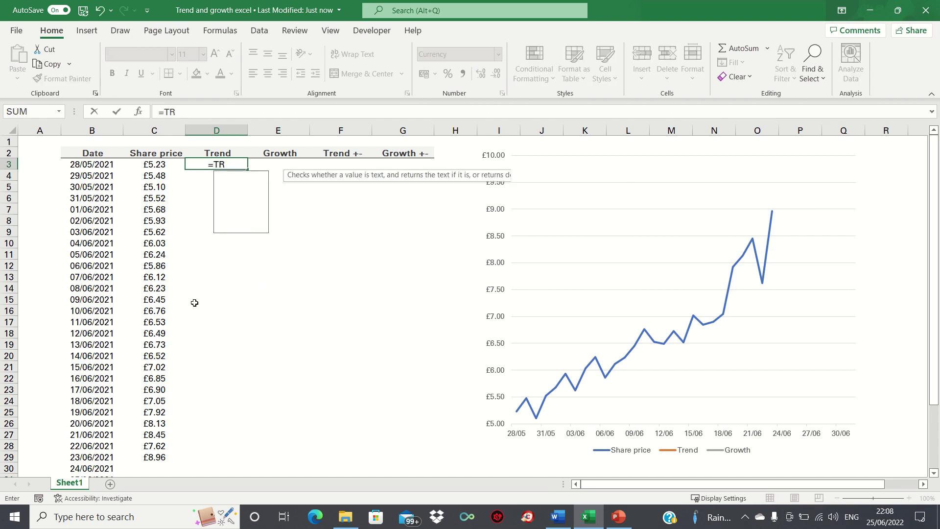
{"action": "type", "text": "END("}
{"action": "key", "text": "Left"}
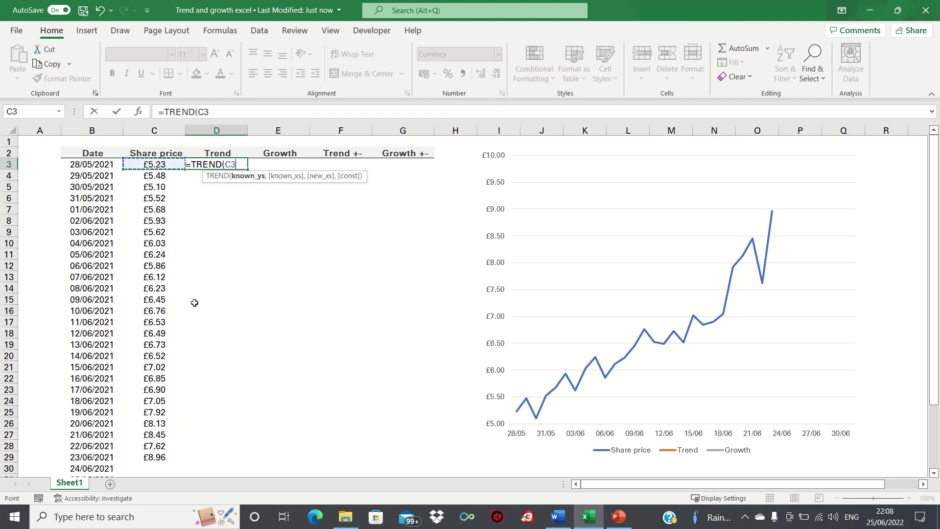
{"action": "key", "text": "ctrl+shift+Down"}
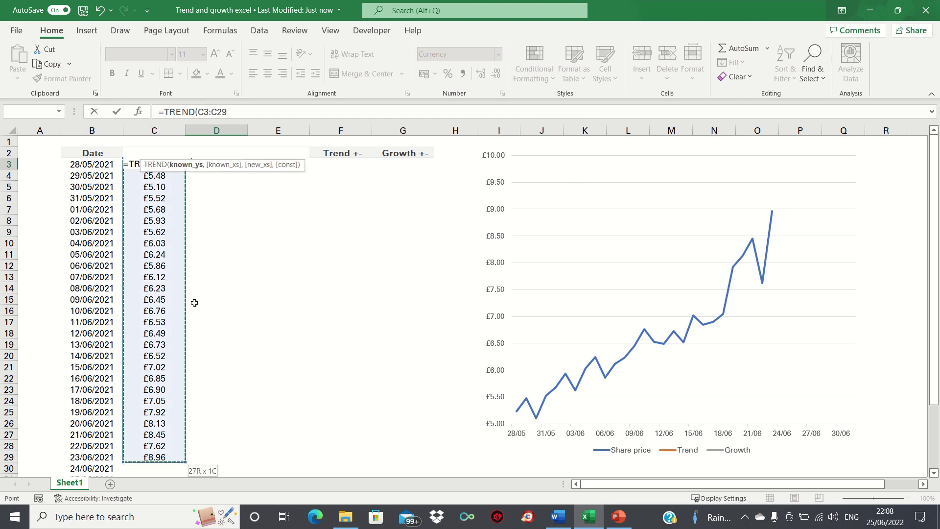
{"action": "type", "text": ")"}
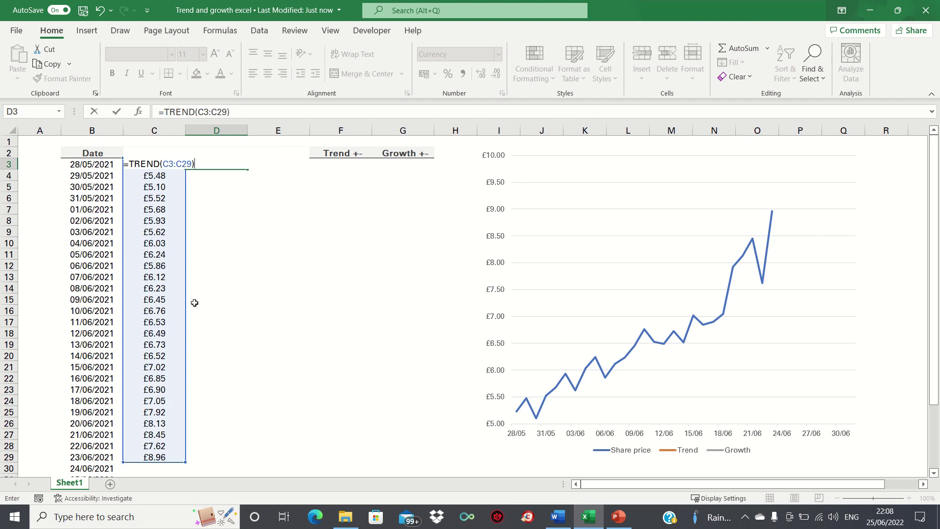
{"action": "key", "text": "Return"}
Enter =GROWTH(C3:C29) in E3 to calculate the exponential growth of the share prices
{"action": "key", "text": "Up"}
{"action": "key", "text": "Right"}
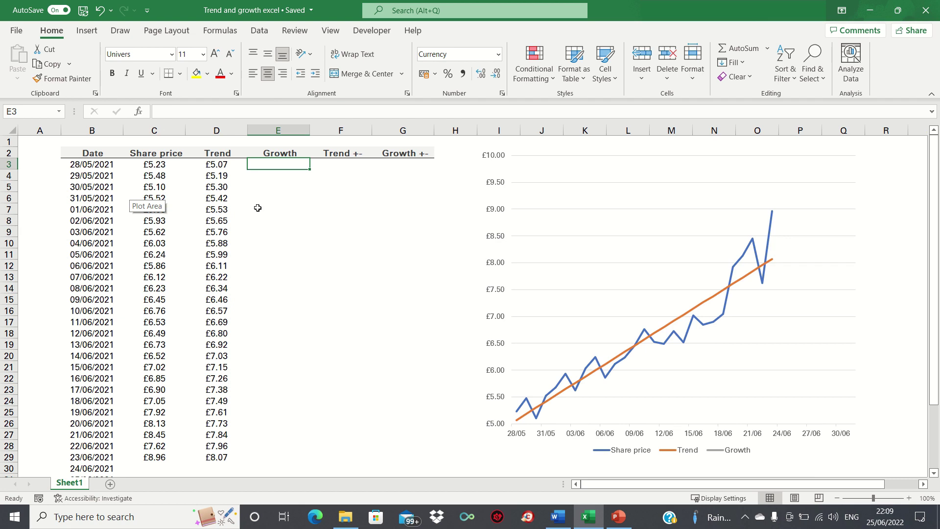
{"action": "type", "text": "=GROWTH("}
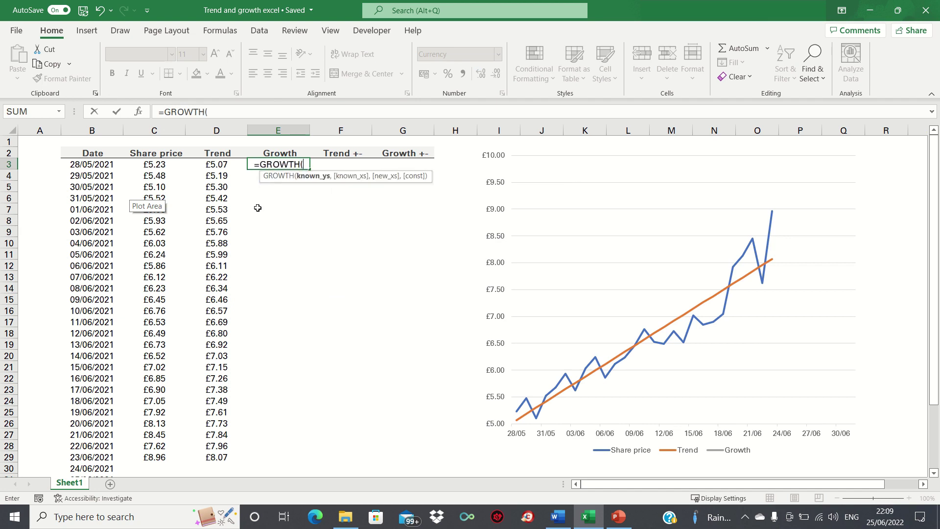
{"action": "key", "text": "Left"}
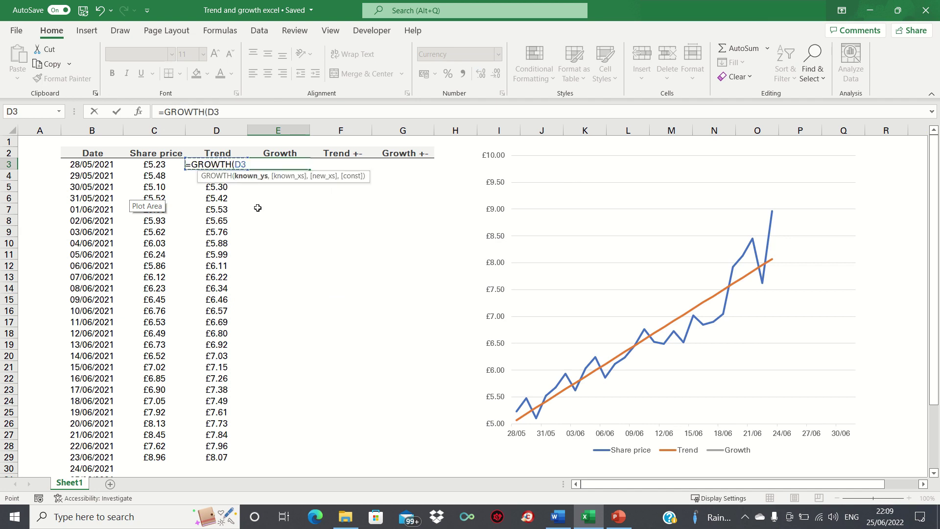
{"action": "key", "text": "Left"}
{"action": "key", "text": "ctrl+shift+Down"}
{"action": "type", "text": ")"}
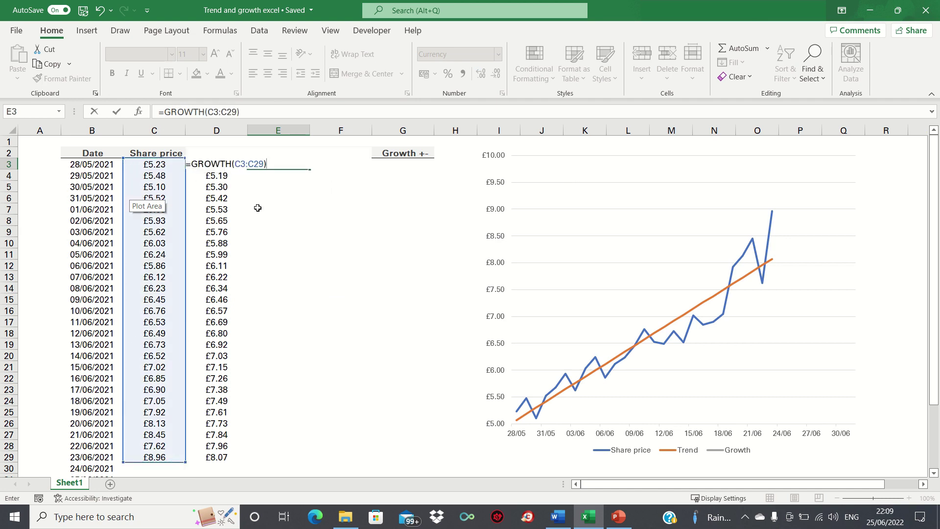
{"action": "key", "text": "Return"}
Enter =D4-D3 in F4 to calculate the daily change in the Trend column
{"action": "key", "text": "Up"}
{"action": "key", "text": "Right"}
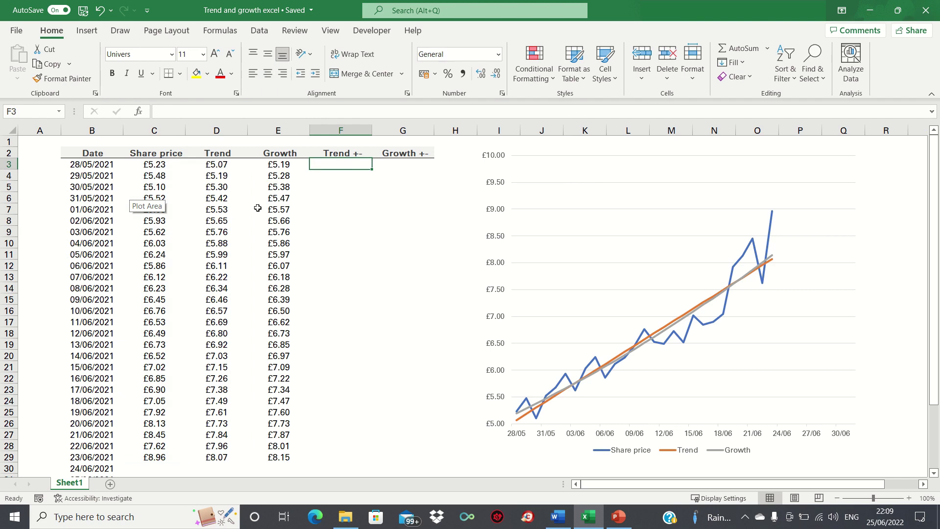
{"action": "key", "text": "Down"}
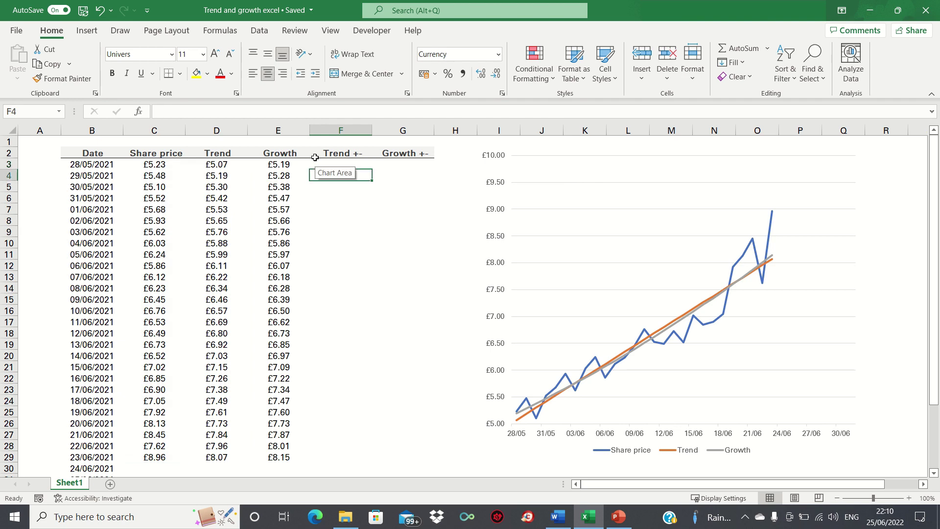
{"action": "type", "text": "="}
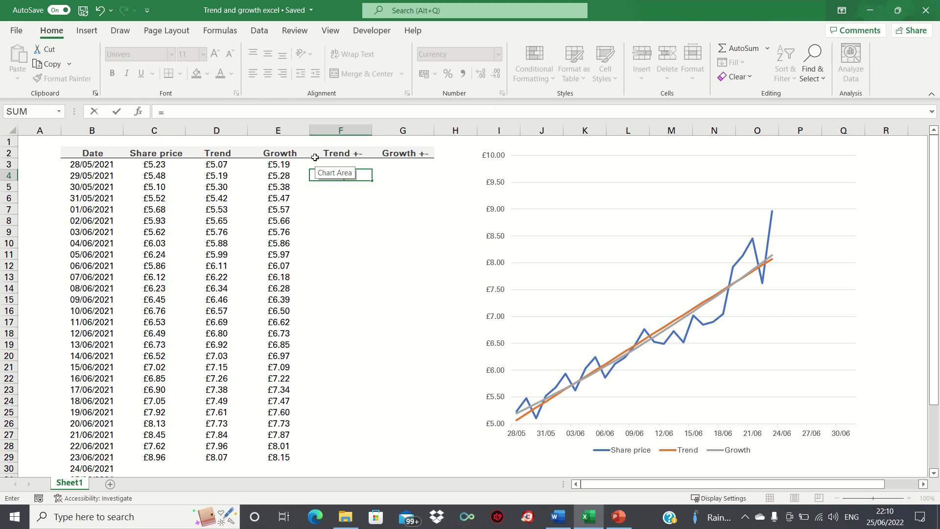
{"action": "key", "text": "Left"}
{"action": "key", "text": "Left"}
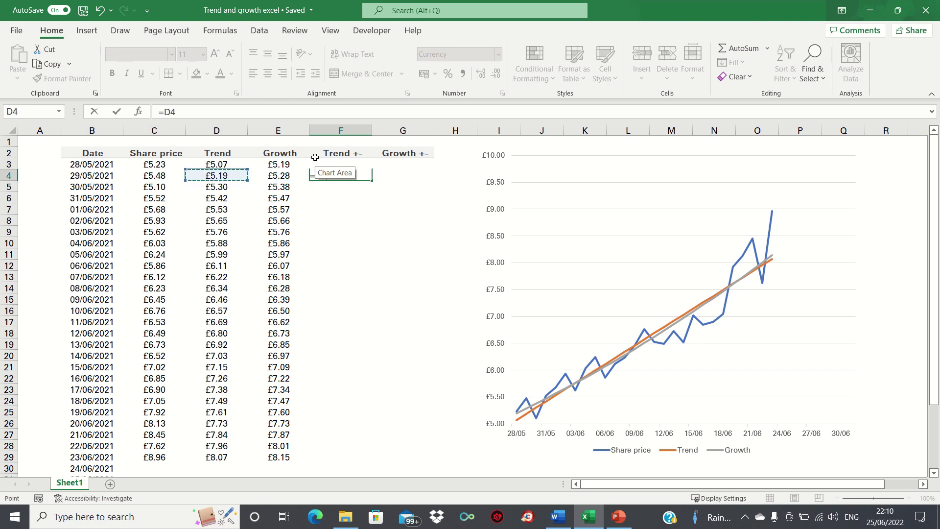
{"action": "type", "text": "-"}
{"action": "key", "text": "Left"}
{"action": "key", "text": "Left"}
{"action": "key", "text": "Up"}
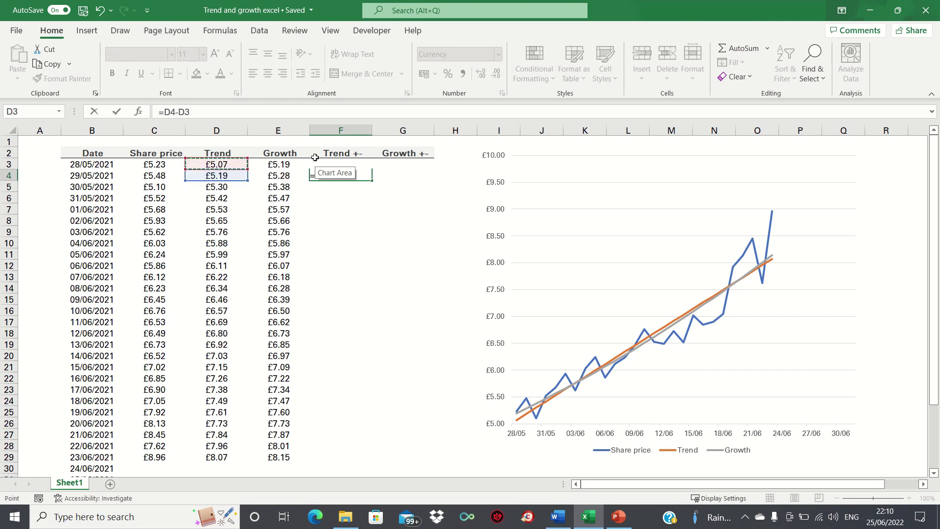
{"action": "key", "text": "Return"}
Fill the Trend +- formula from F4 down to F29 and copy it across to the Growth +- cells G4:G29
{"action": "left_click", "coordinate": [370, 177]}
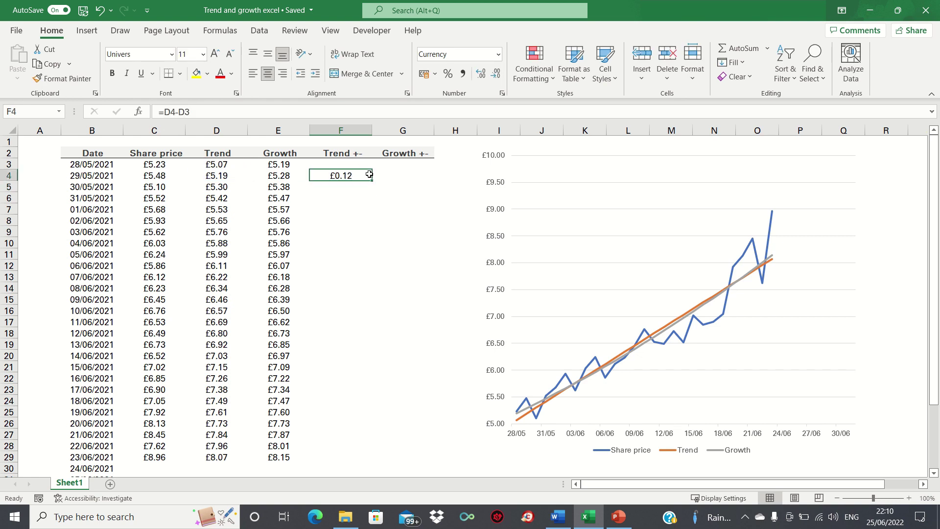
{"action": "left_click_drag", "start_coordinate": [372, 179], "coordinate": [367, 459]}
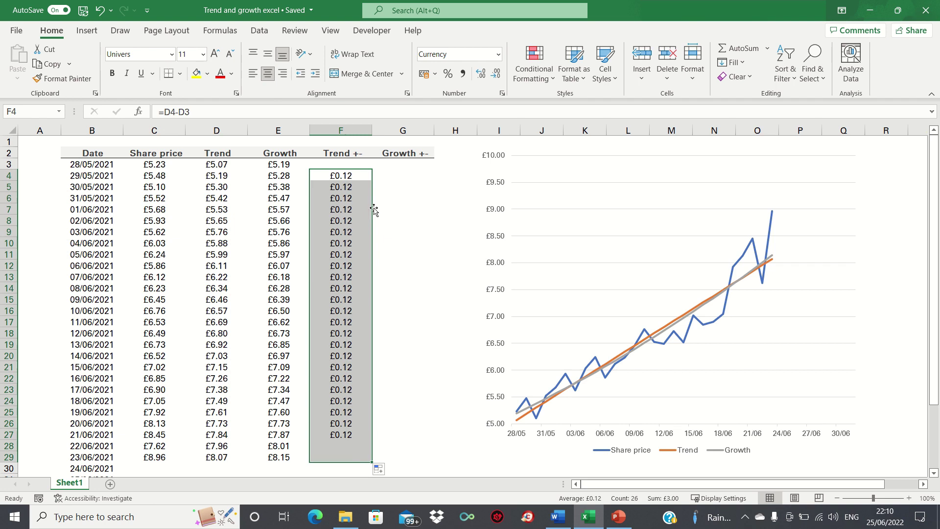
{"action": "left_click", "coordinate": [353, 177]}
{"action": "left_click_drag", "start_coordinate": [368, 183], "coordinate": [418, 463]}
{"action": "left_click", "coordinate": [421, 175]}
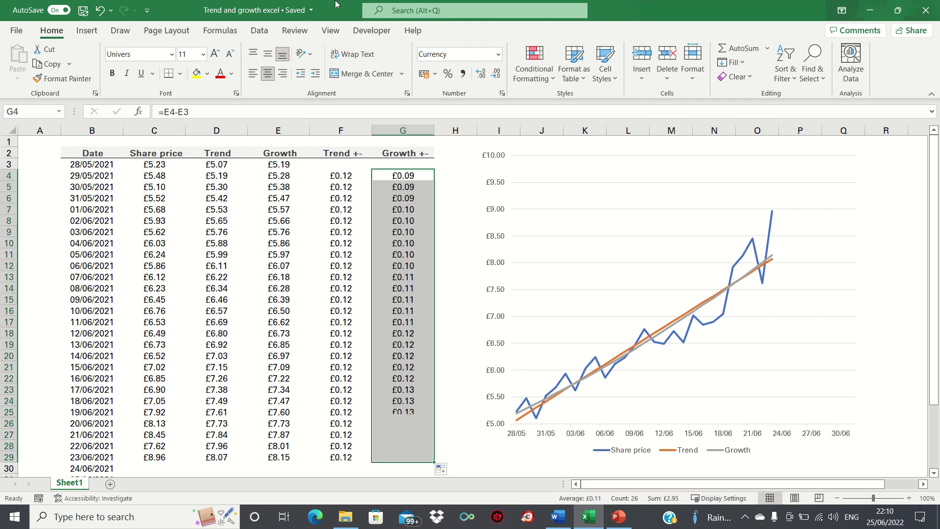
Replace the Trend and Growth formulas in D3:E29 with their values by pasting the copied range over itself
{"action": "left_click", "coordinate": [354, 162]}
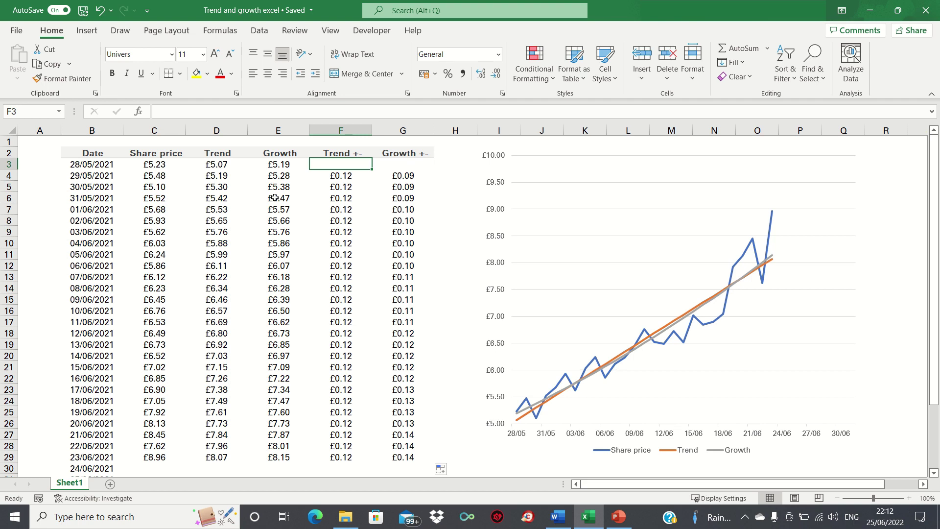
{"action": "key", "text": "Left"}
{"action": "key", "text": "Left"}
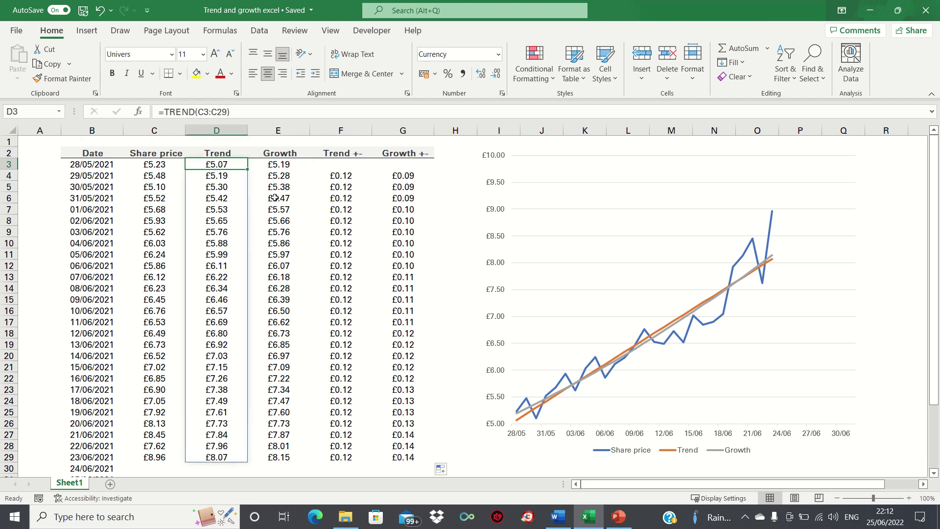
{"action": "key", "text": "shift+Right"}
{"action": "key", "text": "ctrl+shift+Down"}
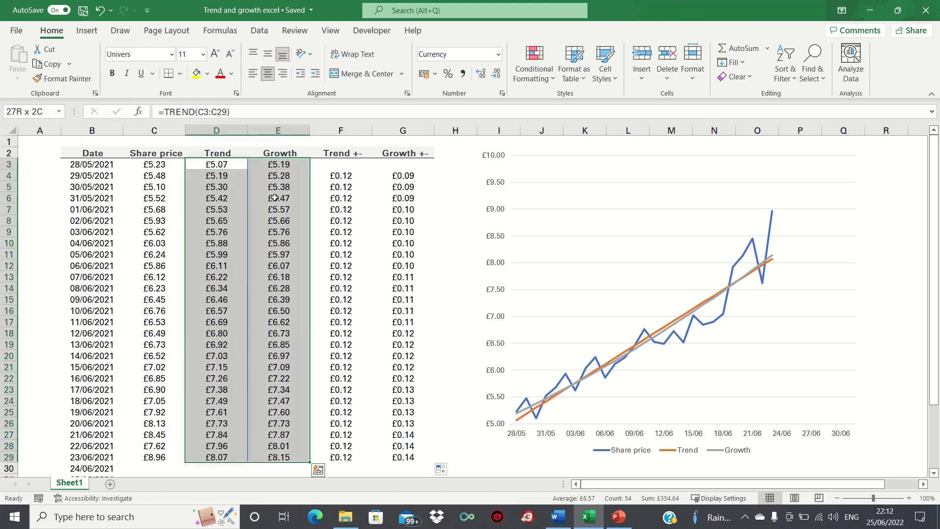
{"action": "key", "text": "ctrl+c"}
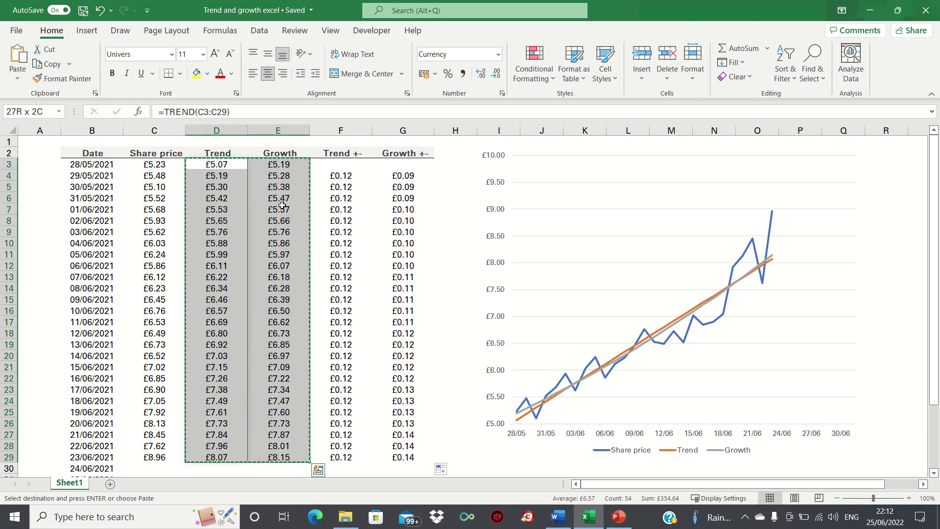
{"action": "right_click", "coordinate": [282, 205]}
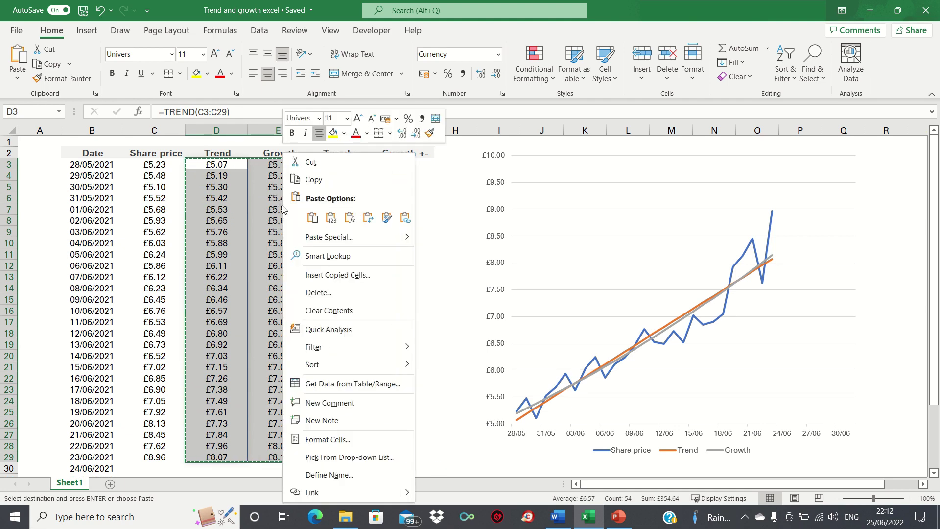
{"action": "left_click", "coordinate": [317, 238]}
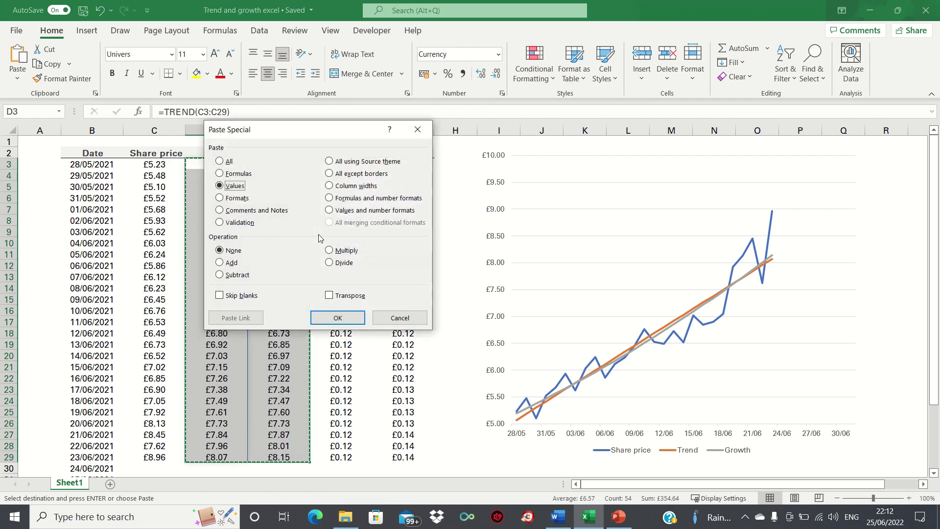
{"action": "key", "text": "Return"}
{"action": "key", "text": "Escape"}
Extend the Trend values in D3:D29 as a linear series down to row 37, dated 01/07/2021
{"action": "key", "text": "Up"}
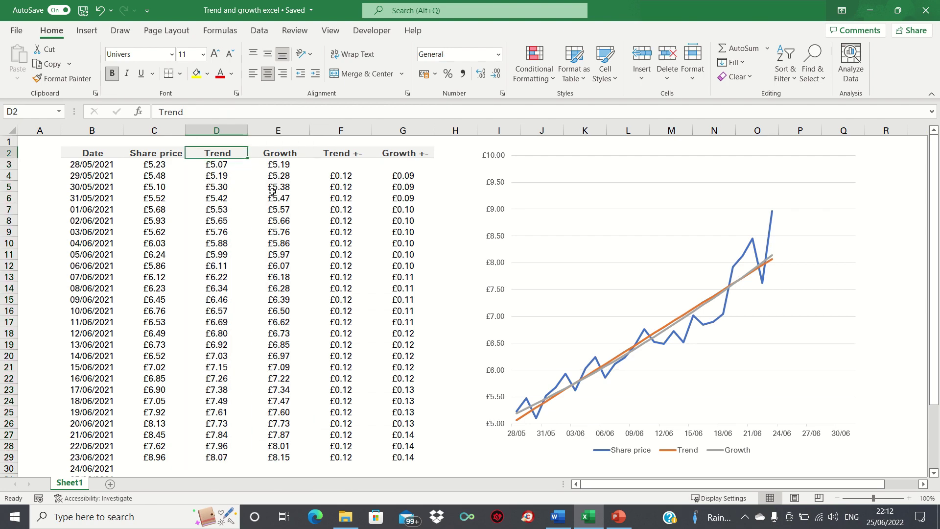
{"action": "key", "text": "Down"}
{"action": "key", "text": "ctrl+shift+Down"}
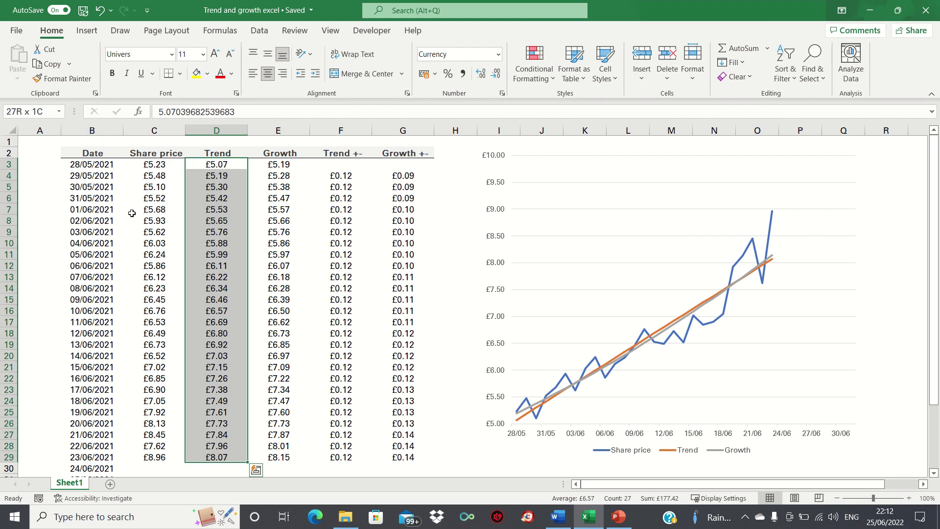
{"action": "left_click_drag", "start_coordinate": [250, 464], "coordinate": [237, 442]}
Extend the Growth values in E3:E29 down to row 37 using the Growth Trend fill option
{"action": "key", "text": "Up"}
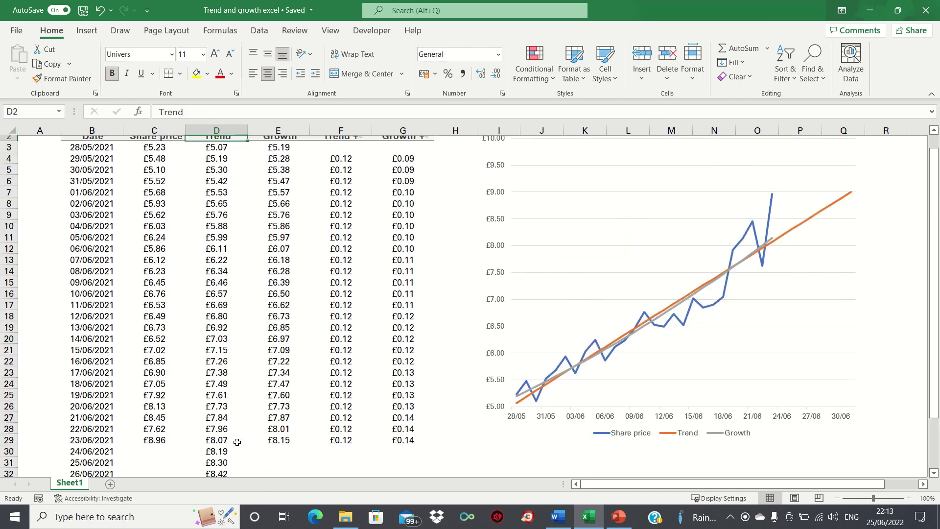
{"action": "key", "text": "Right"}
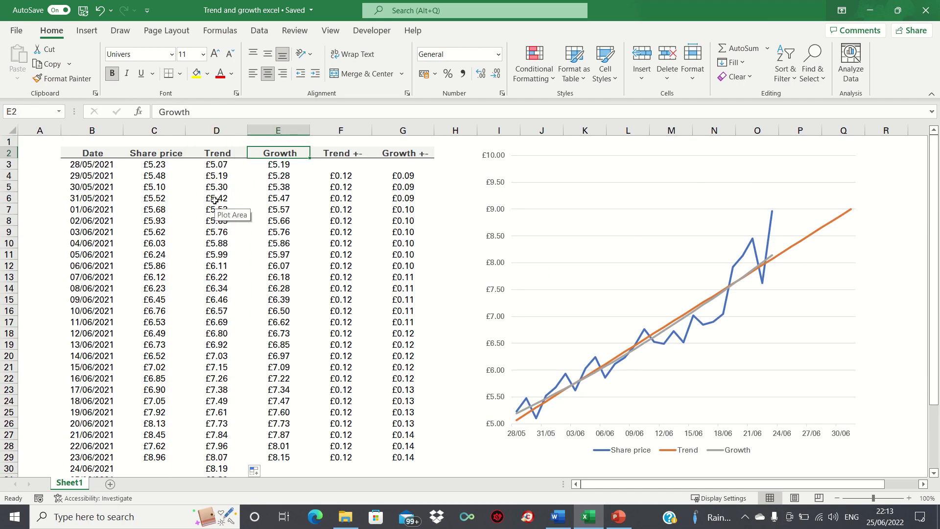
{"action": "key", "text": "Down"}
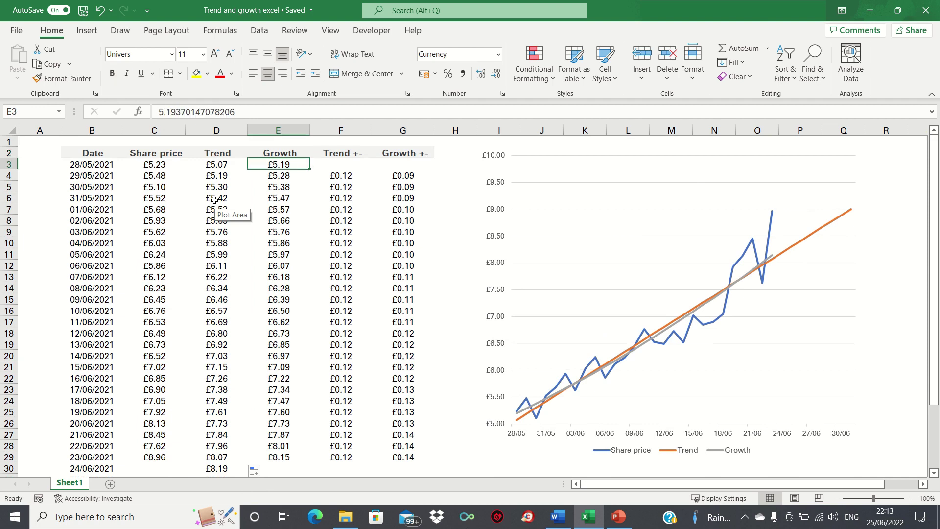
{"action": "key", "text": "ctrl+shift+Down"}
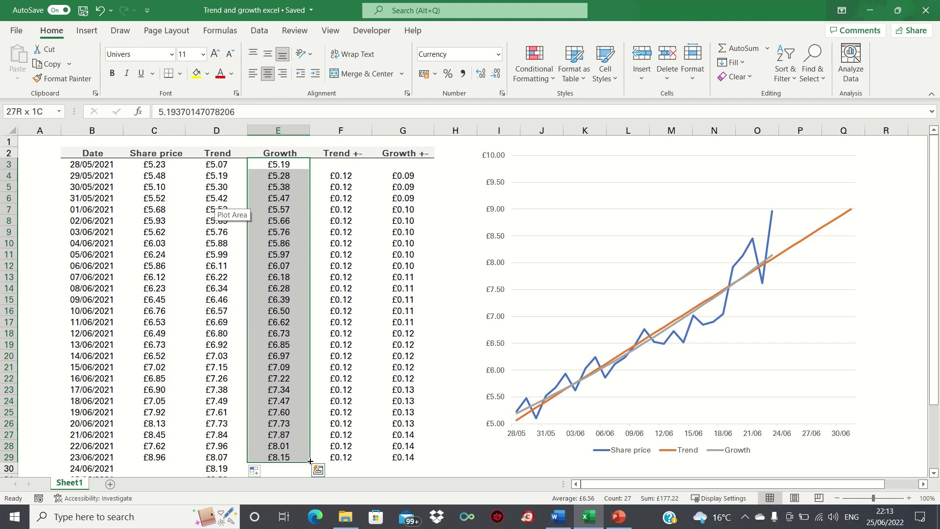
{"action": "left_click_drag", "start_coordinate": [311, 461], "coordinate": [305, 417]}
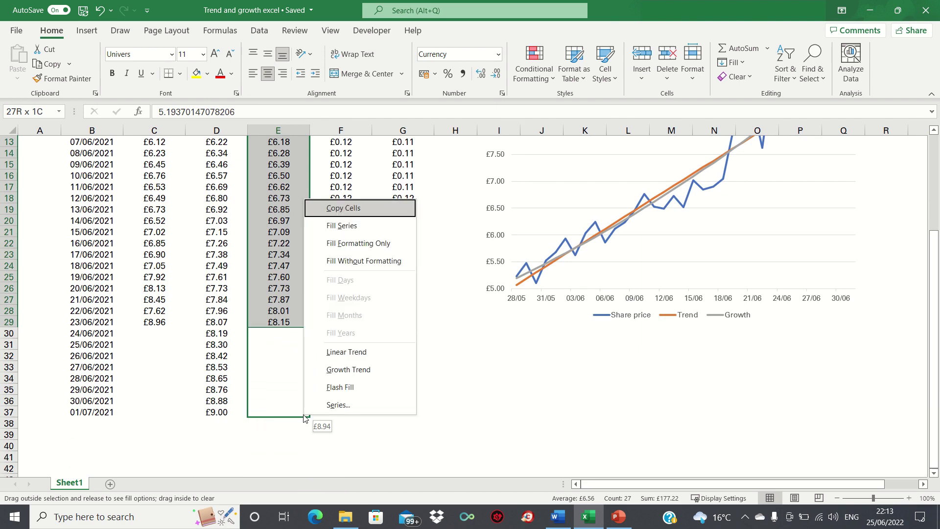
{"action": "left_click", "coordinate": [342, 369]}
{"action": "key", "text": "Up"}
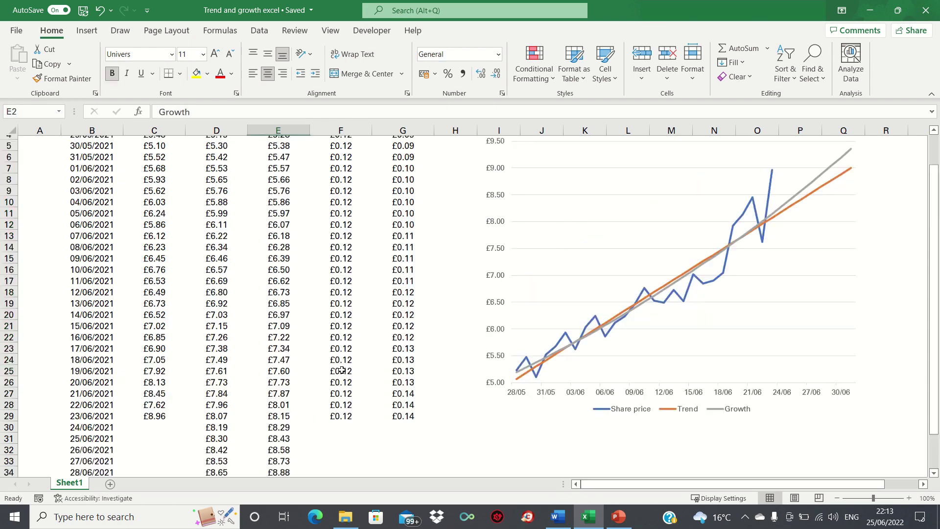
{"action": "key", "text": "Right"}
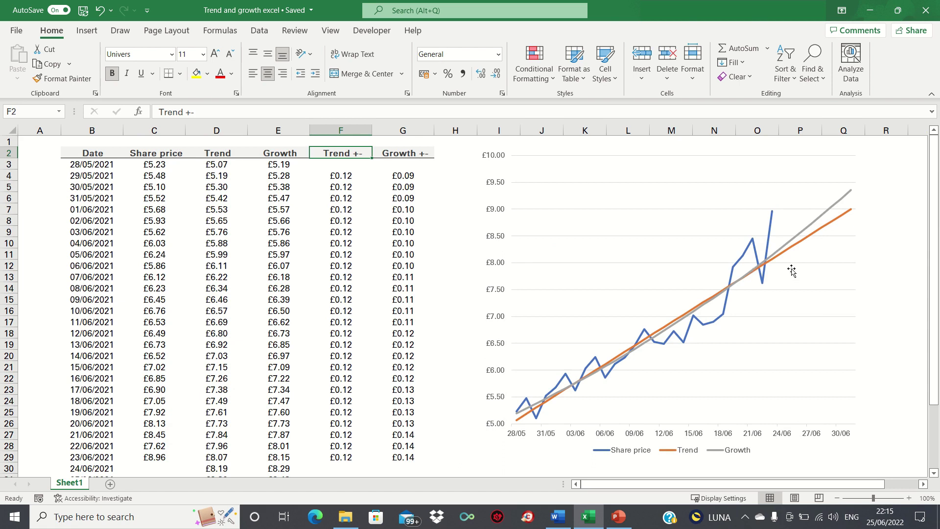
{"action": "mouse_move", "coordinate": [800, 234]}
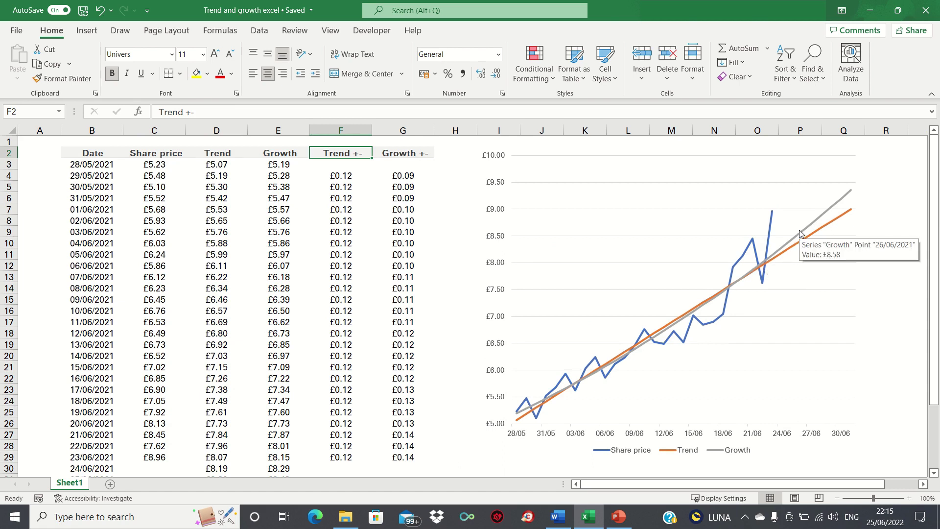